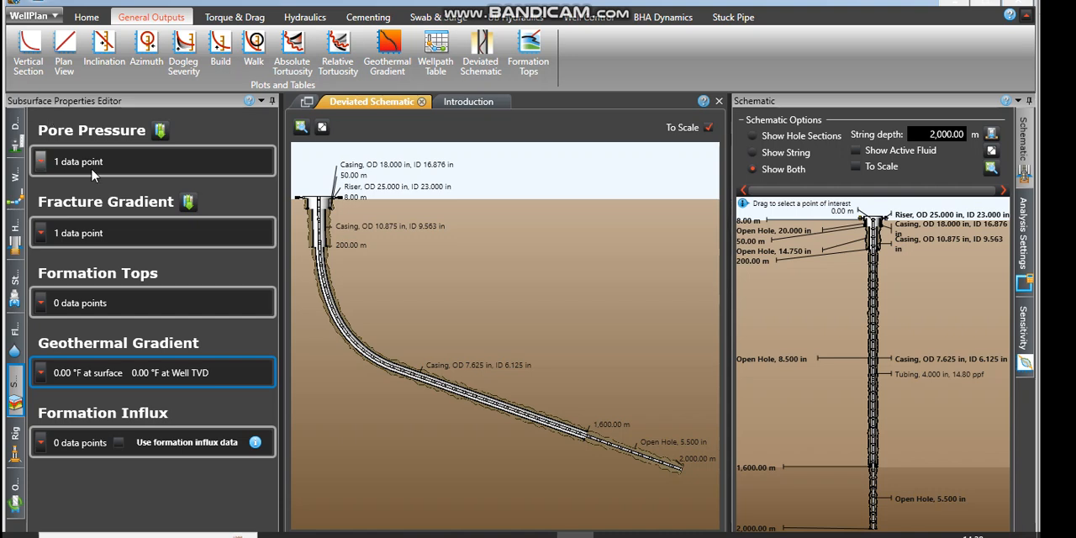
Step: Expand the pore pressure data points
left_click(41, 163)
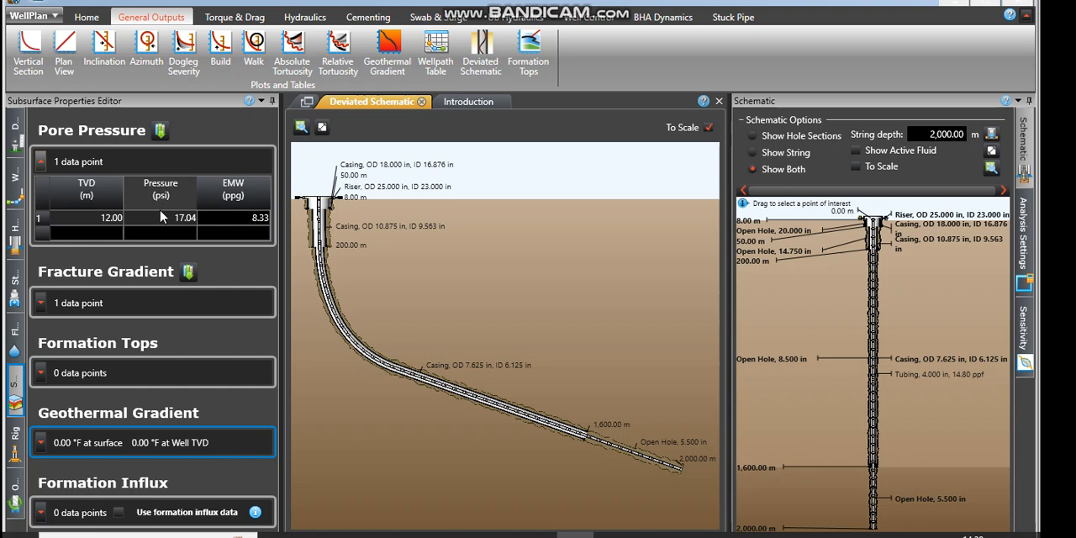
left_click(102, 234)
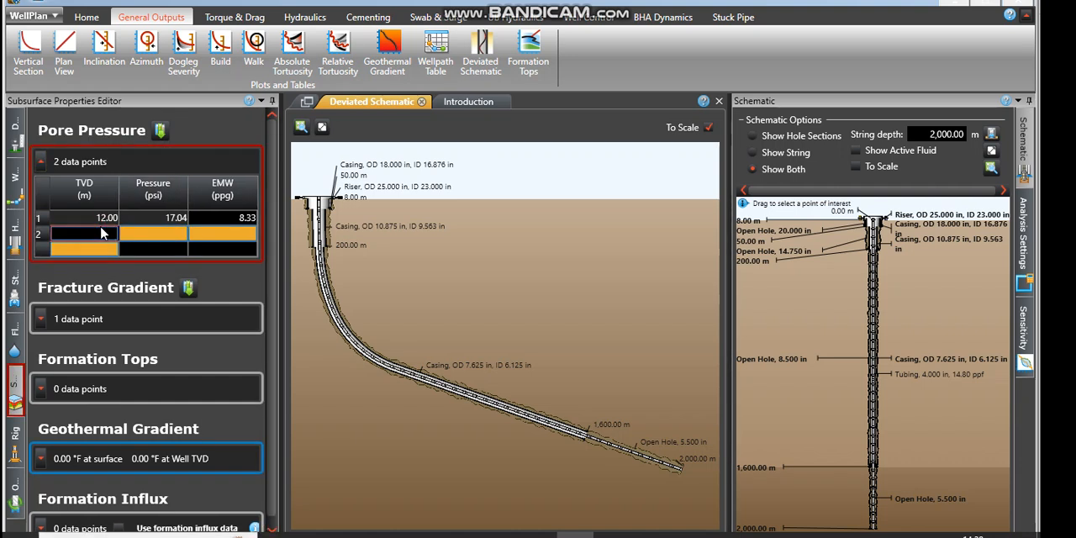
right_click(46, 236)
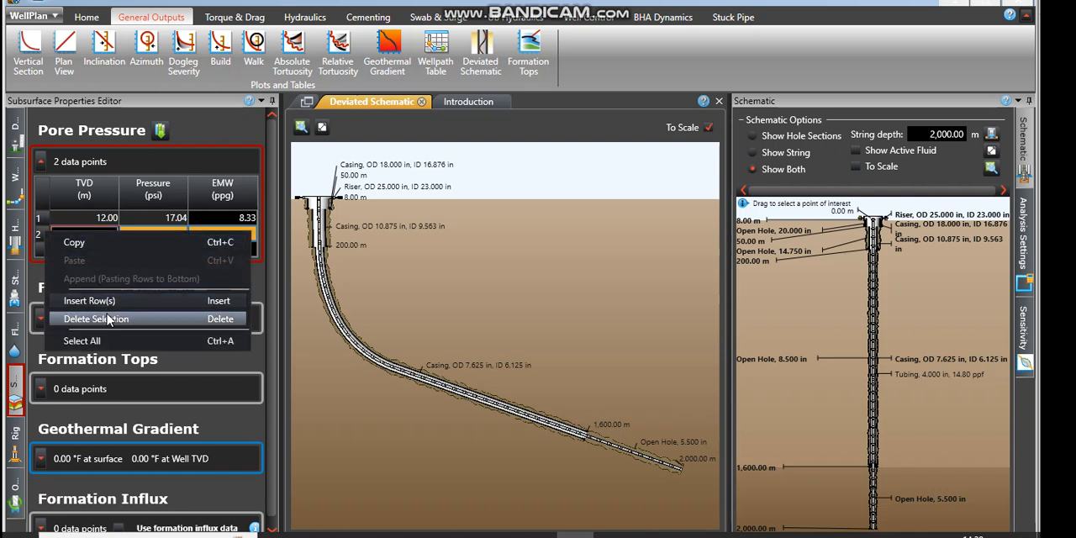
left_click(107, 319)
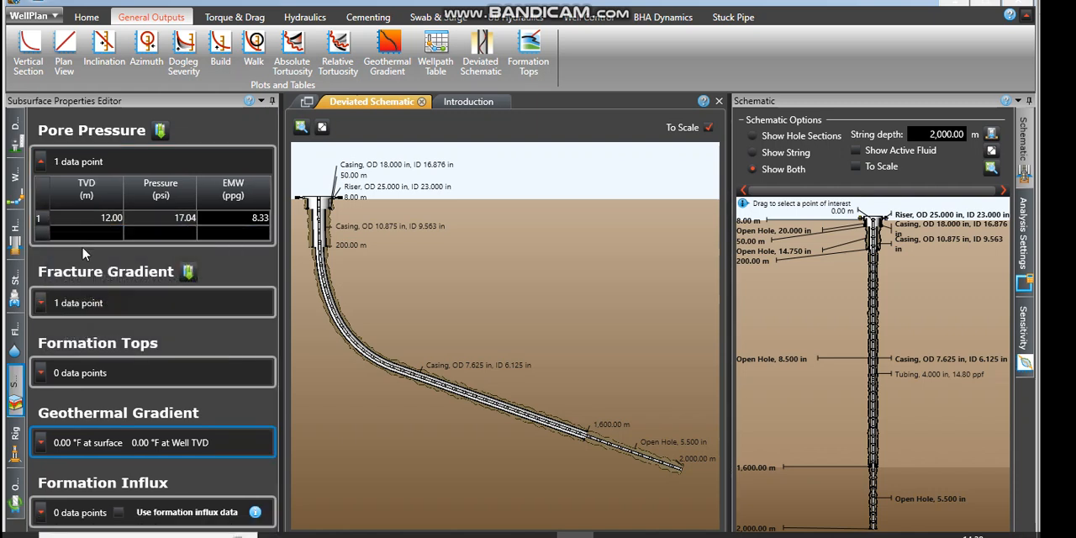
Step: Expand the fracture gradient and formation tops data tables
left_click(40, 304)
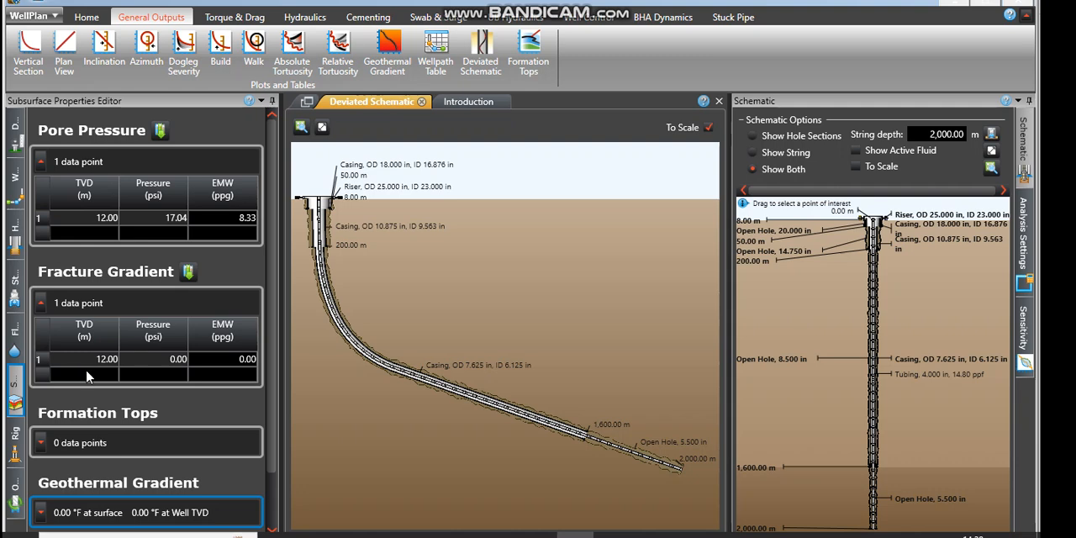
left_click(41, 443)
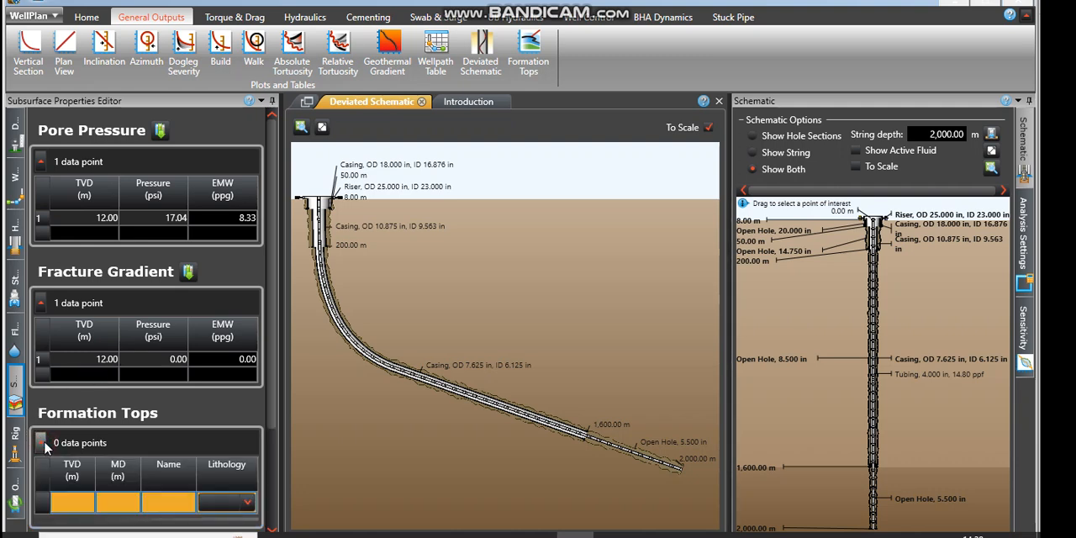
left_click(272, 529)
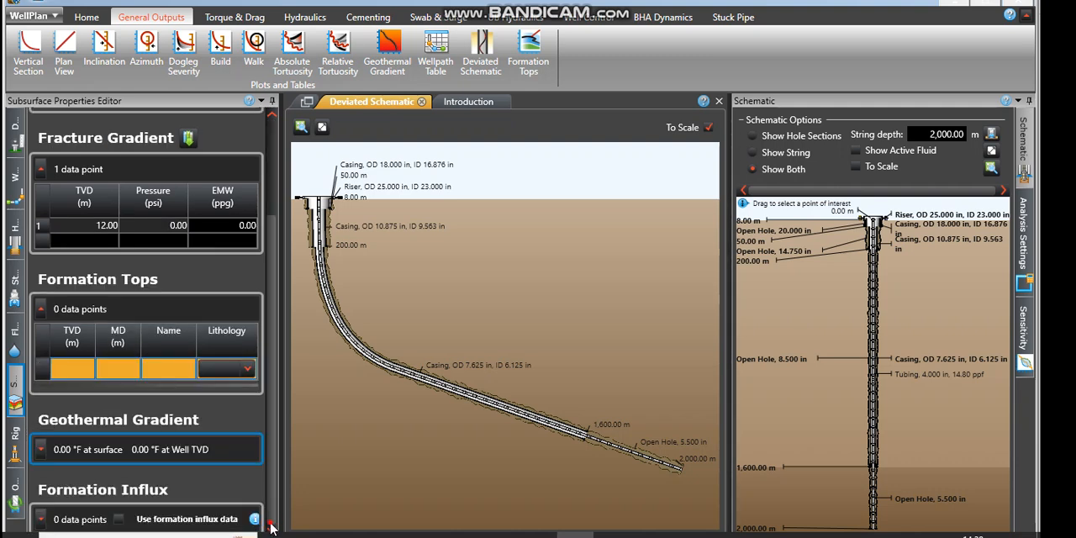
Step: Add the first formation top with Basalt lithology at a TVD of 200 m and name it Basalt
left_click(248, 370)
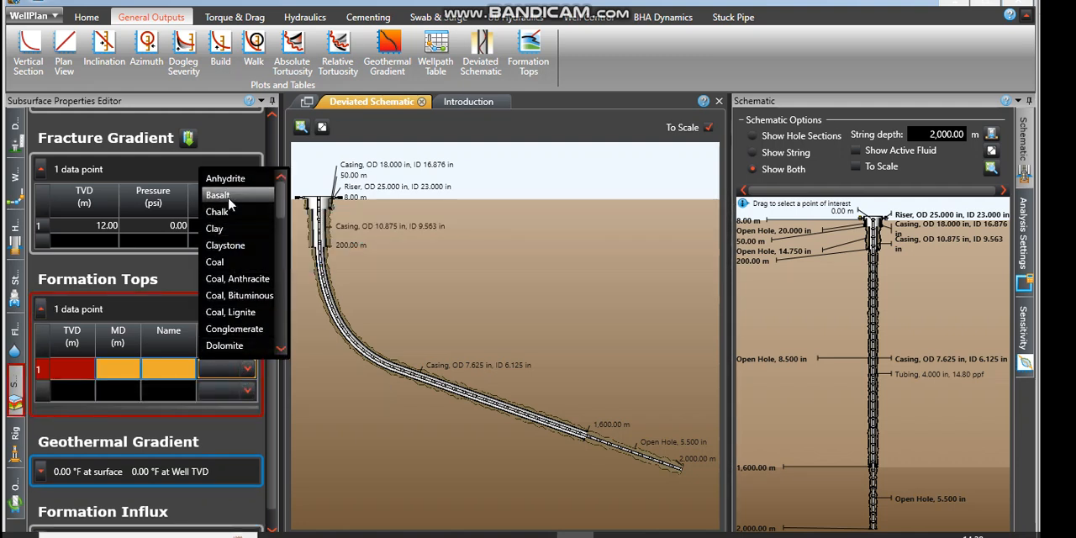
left_click(218, 195)
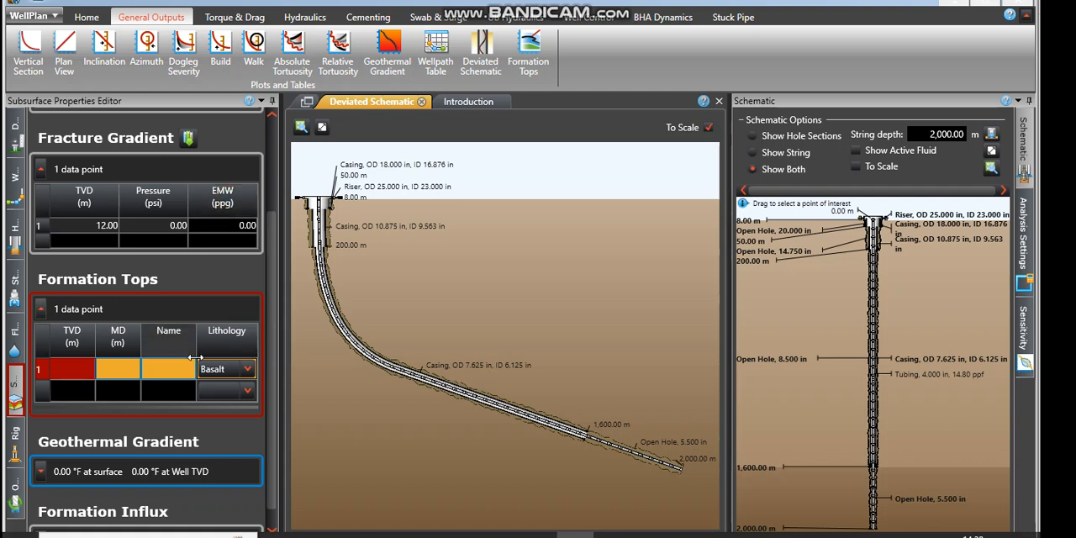
left_click(76, 370)
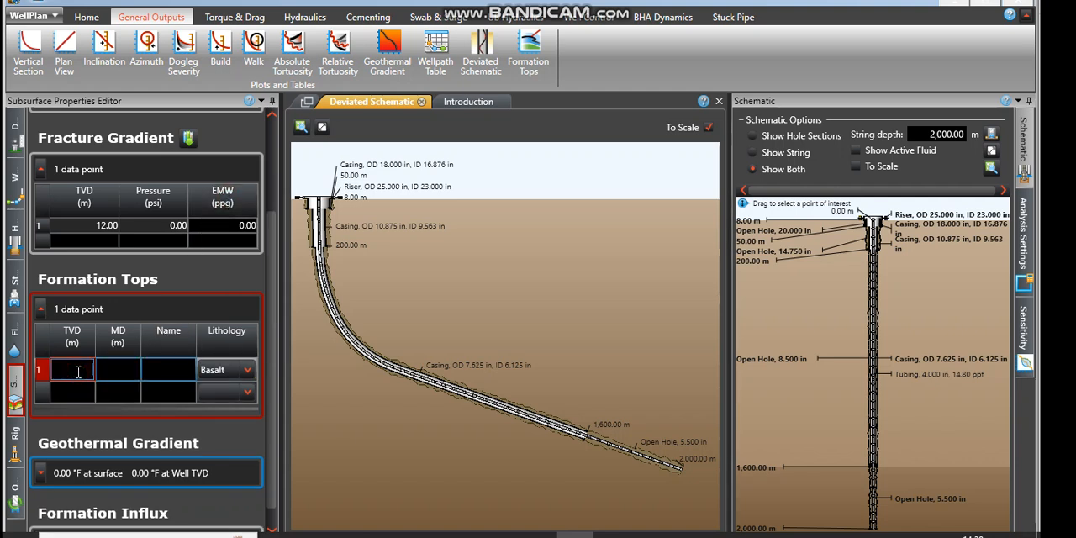
type("200")
left_click(179, 368)
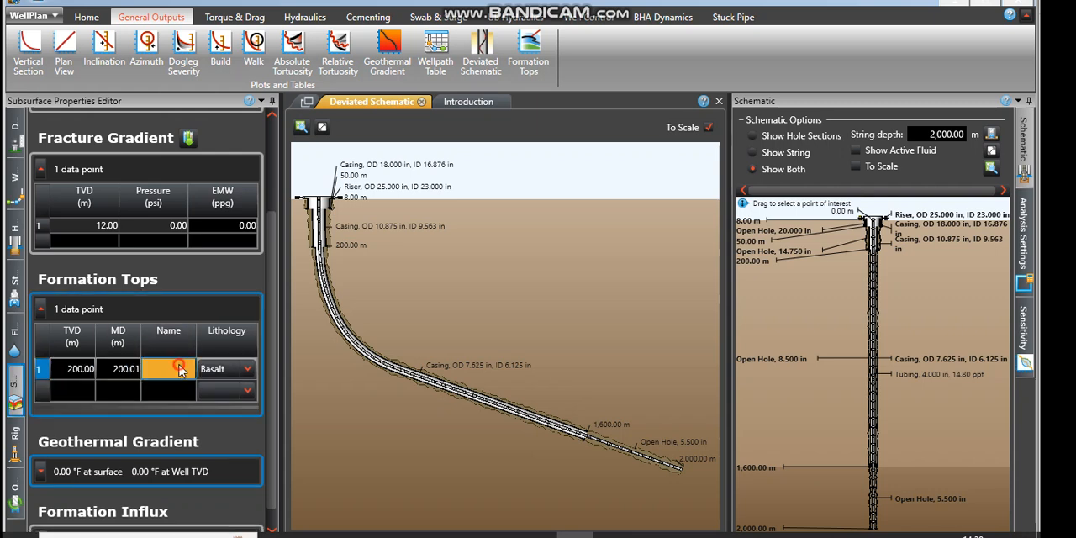
left_click(180, 368)
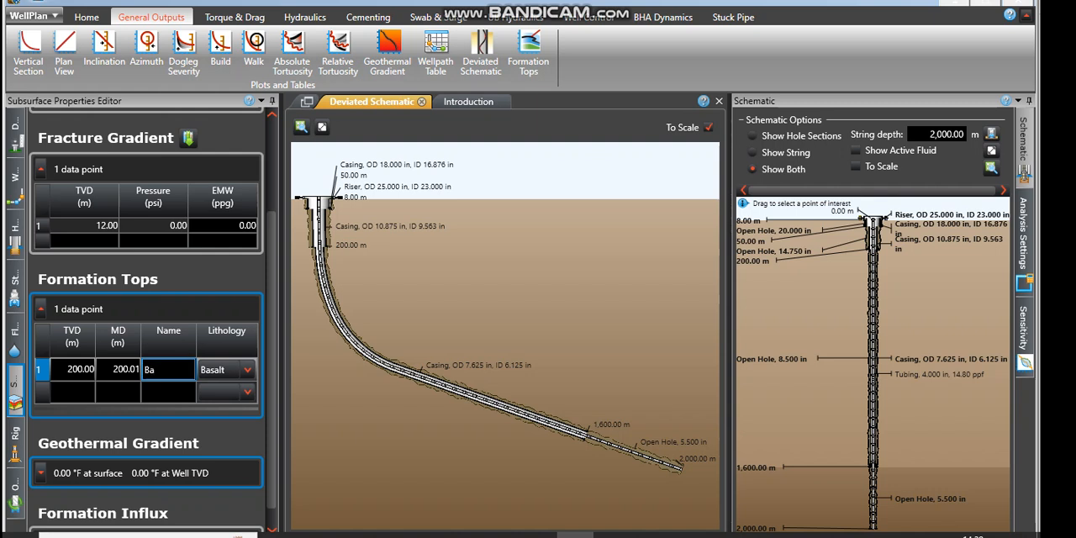
type("Basalt")
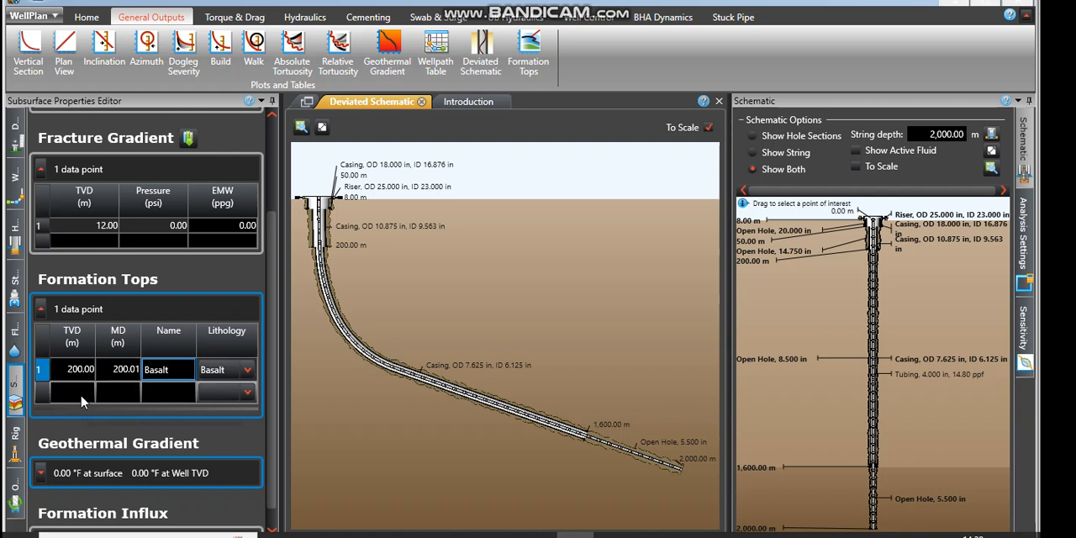
Step: Add a second formation top with Limestone lithology at a TVD of 400 m and name it "Limestome"
left_click(248, 393)
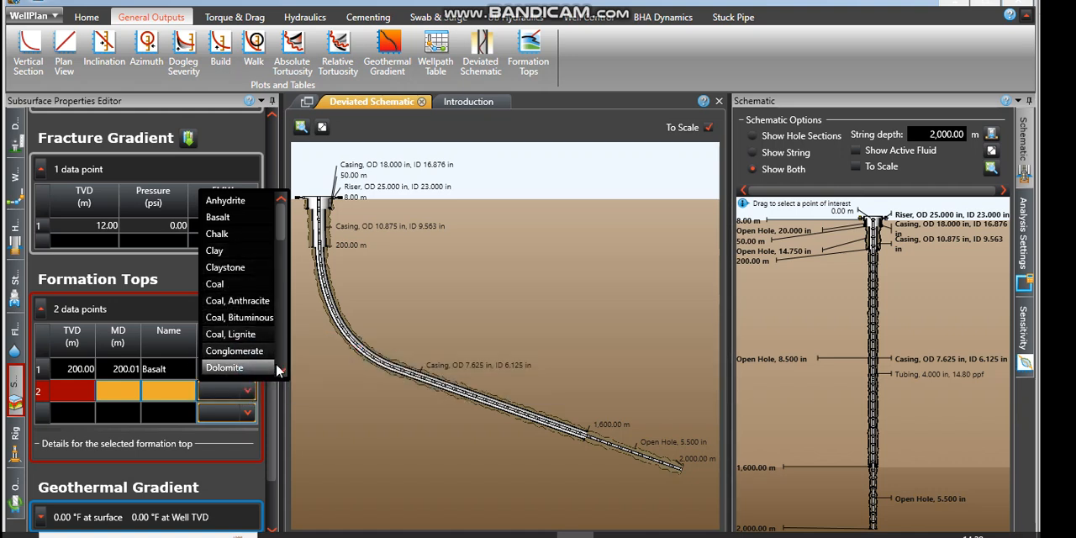
scroll(277, 371, "down", 1)
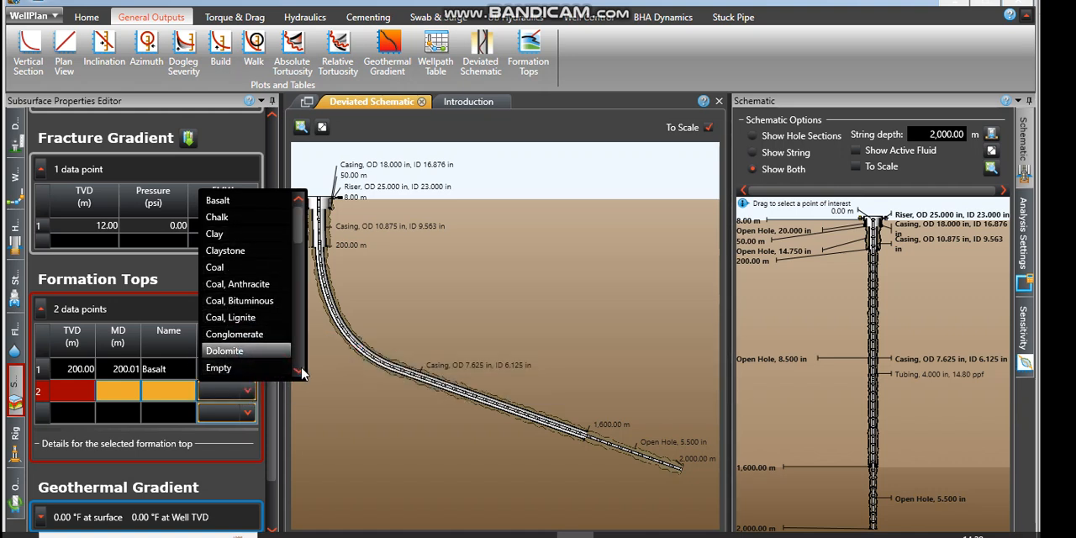
scroll(301, 373, "down", 3)
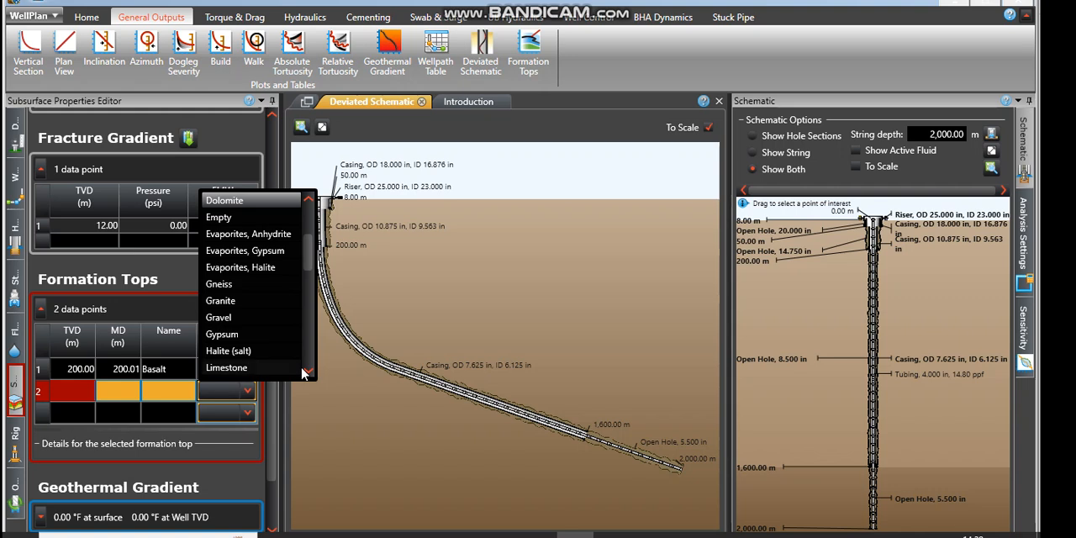
left_click(307, 371)
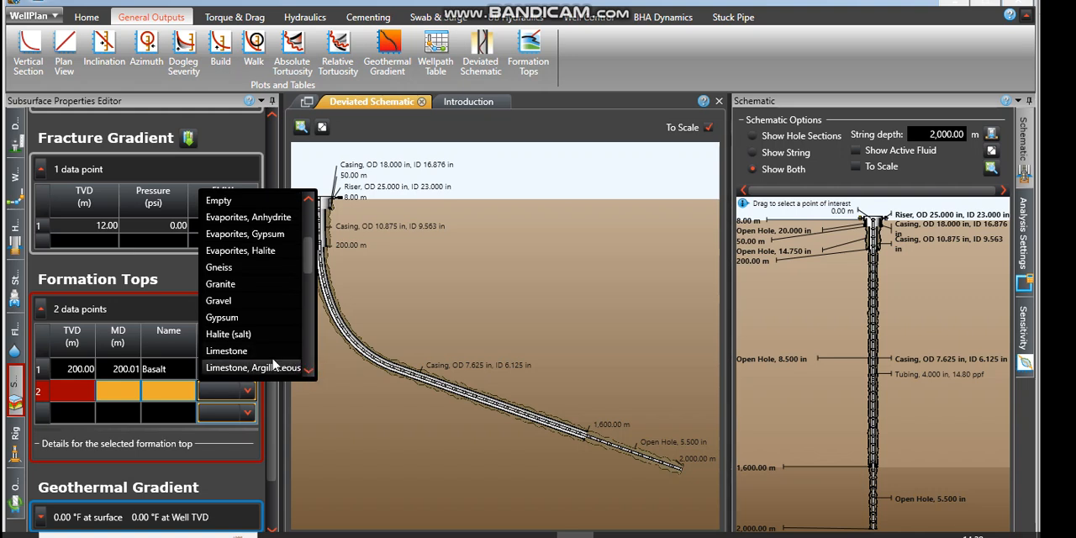
left_click(248, 353)
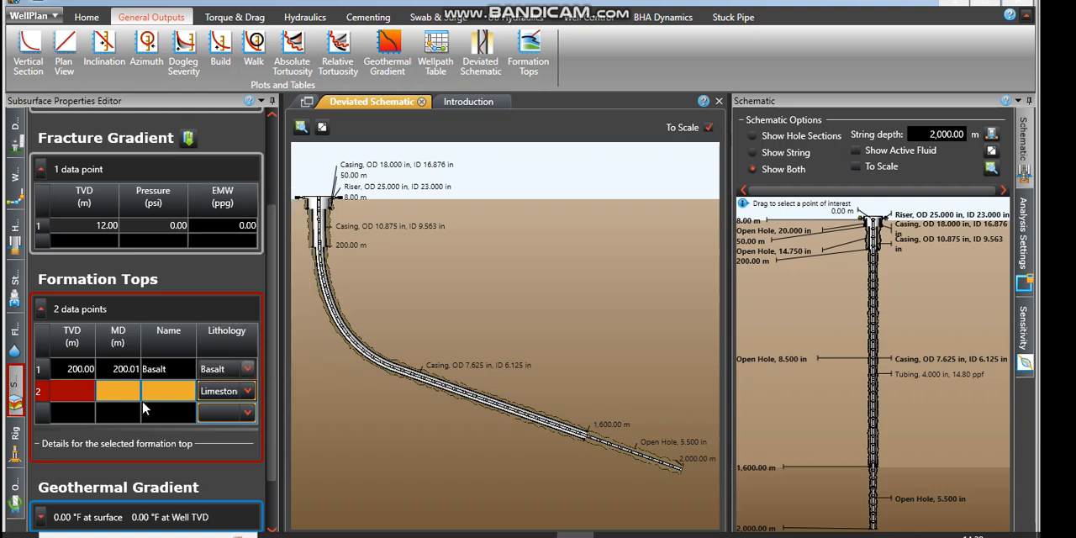
left_click(81, 392)
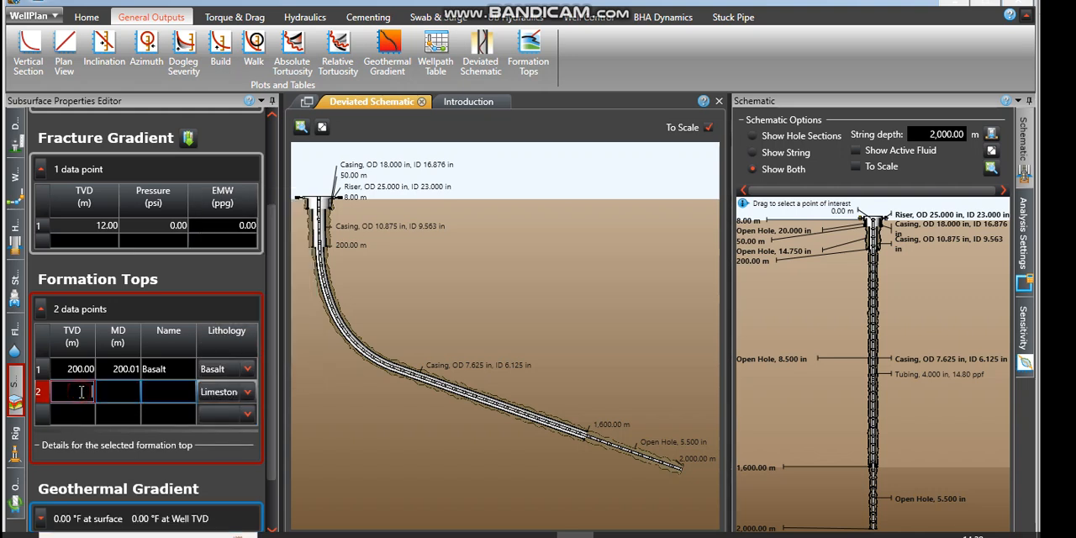
type("400")
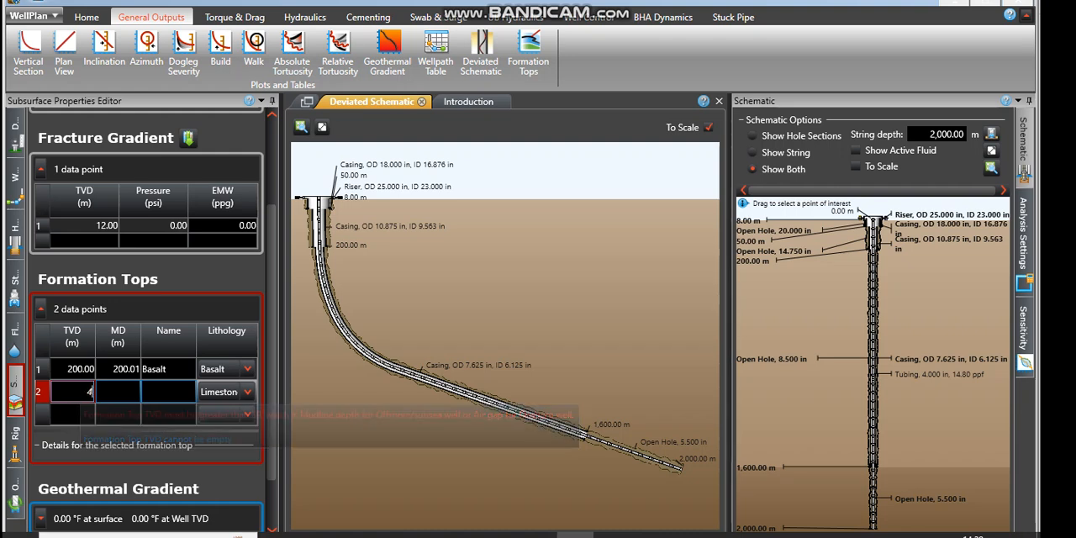
left_click(168, 398)
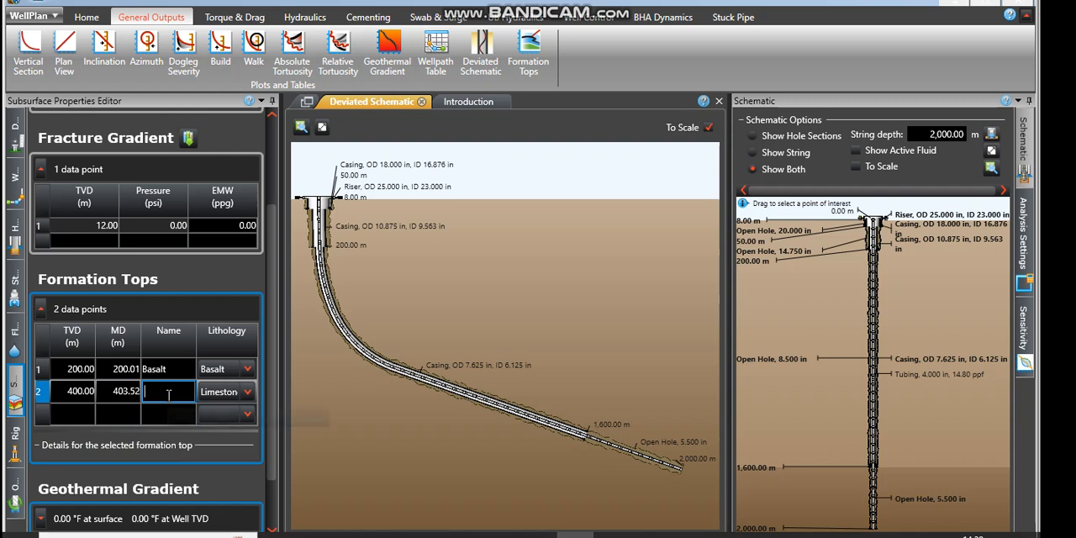
type("L")
type("imestome")
left_click(247, 413)
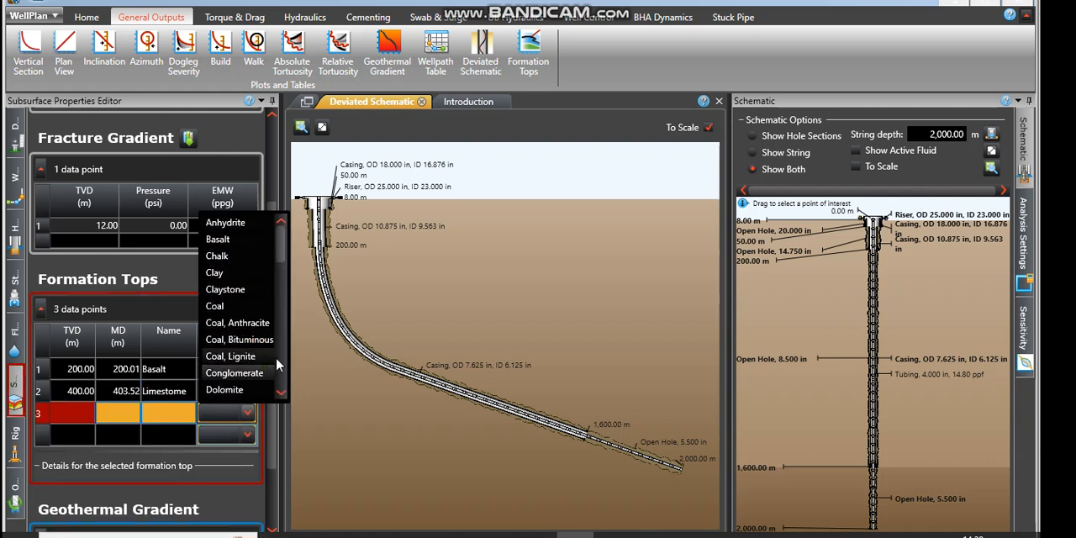
left_click(282, 392)
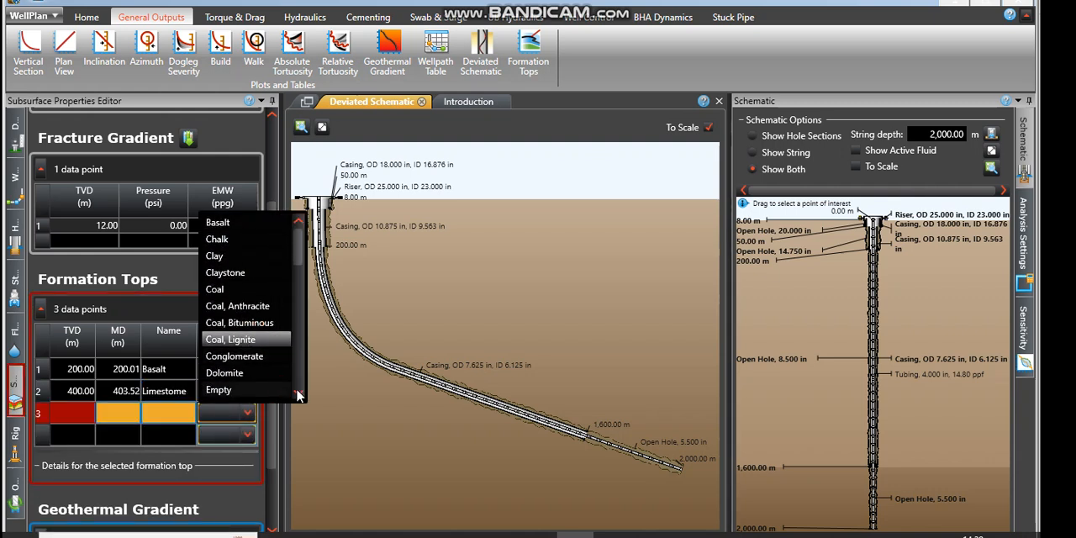
scroll(297, 393, "down", 3)
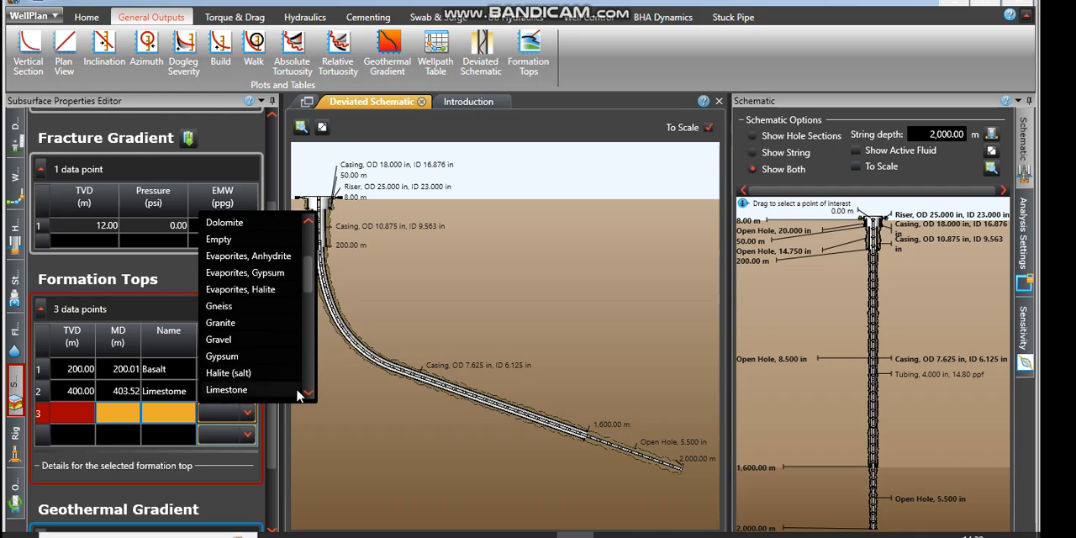
left_click(292, 390)
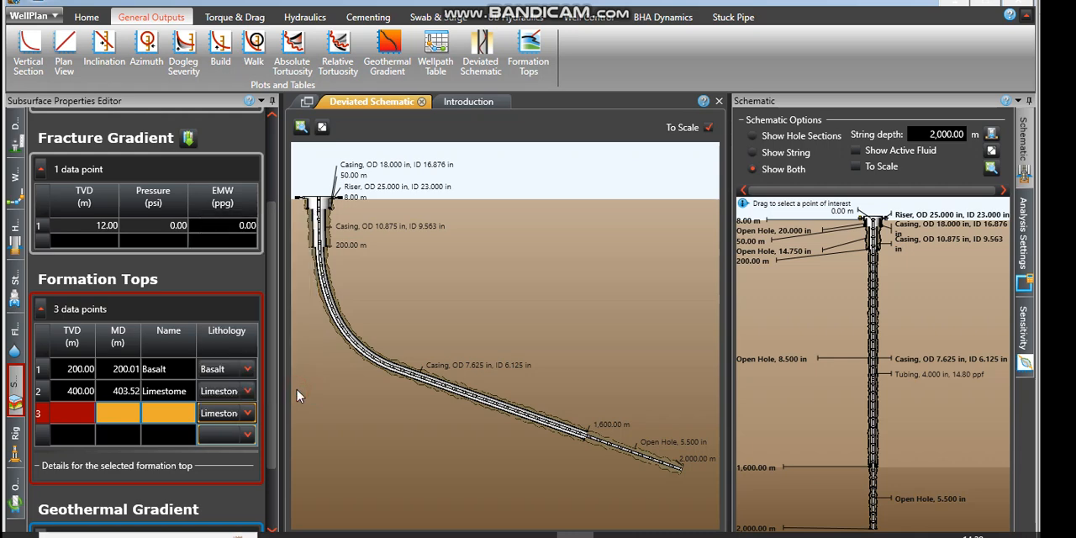
left_click(247, 414)
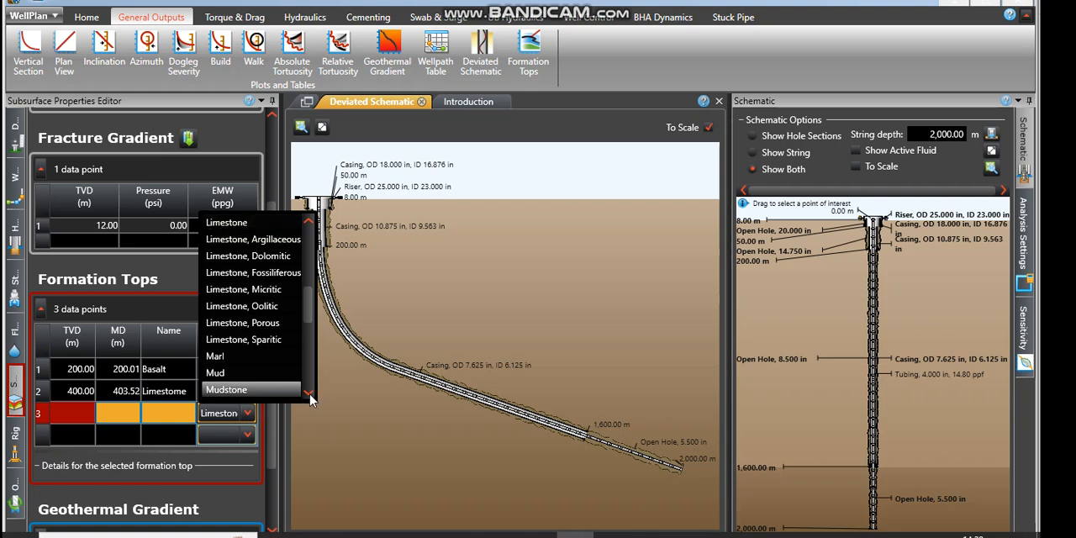
left_click(310, 393)
left_click(310, 395)
left_click(310, 395)
left_click(310, 396)
left_click(310, 395)
left_click(310, 395)
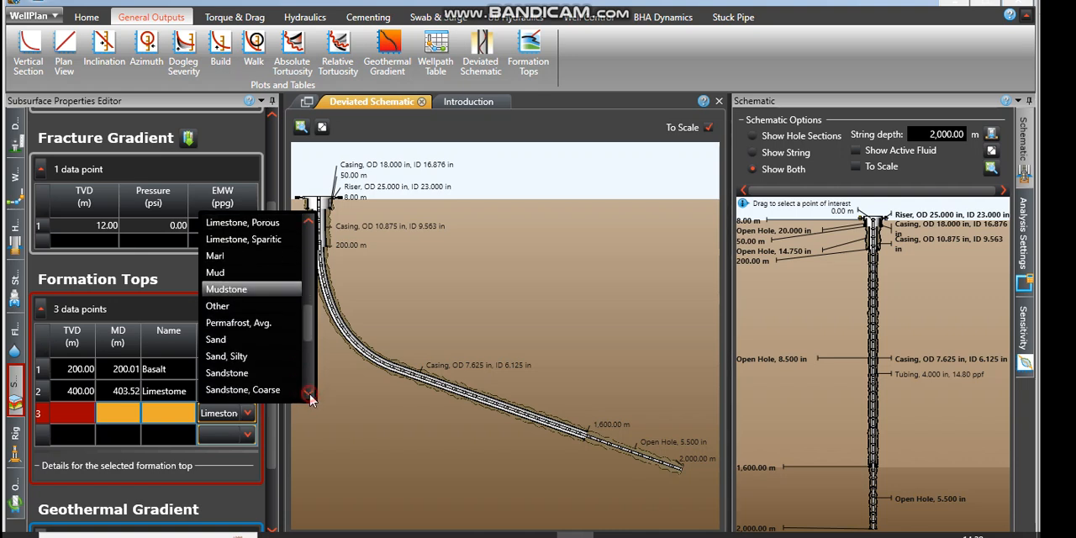
left_click(310, 395)
left_click(310, 395)
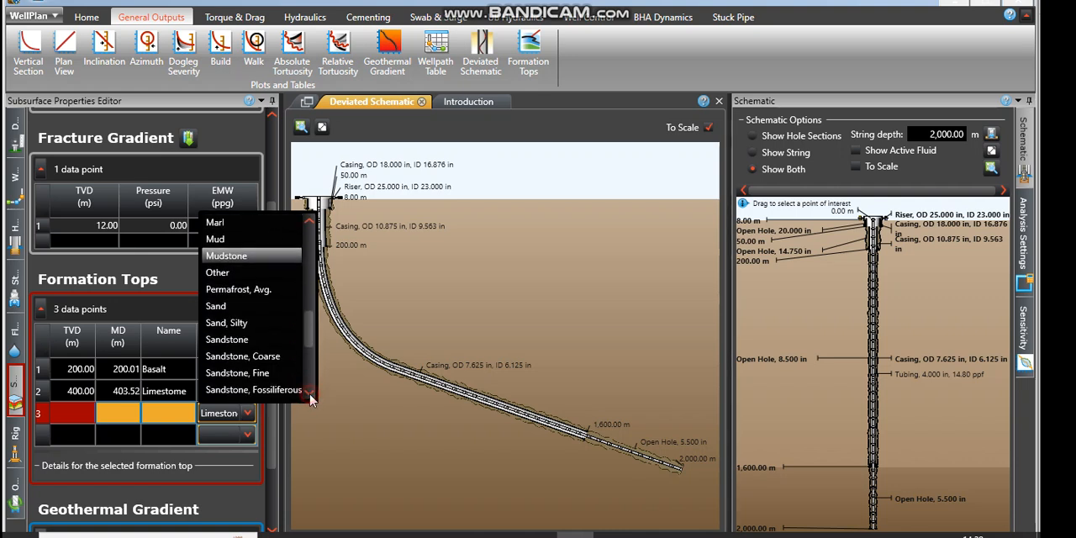
left_click(262, 404)
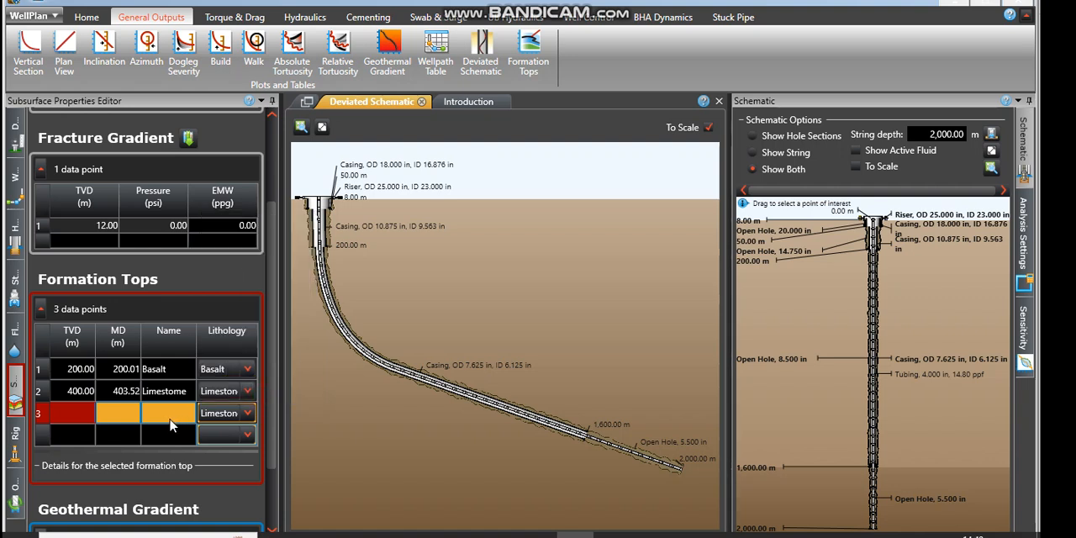
Step: Set the third formation top's lithology to a sandstone type
left_click(249, 413)
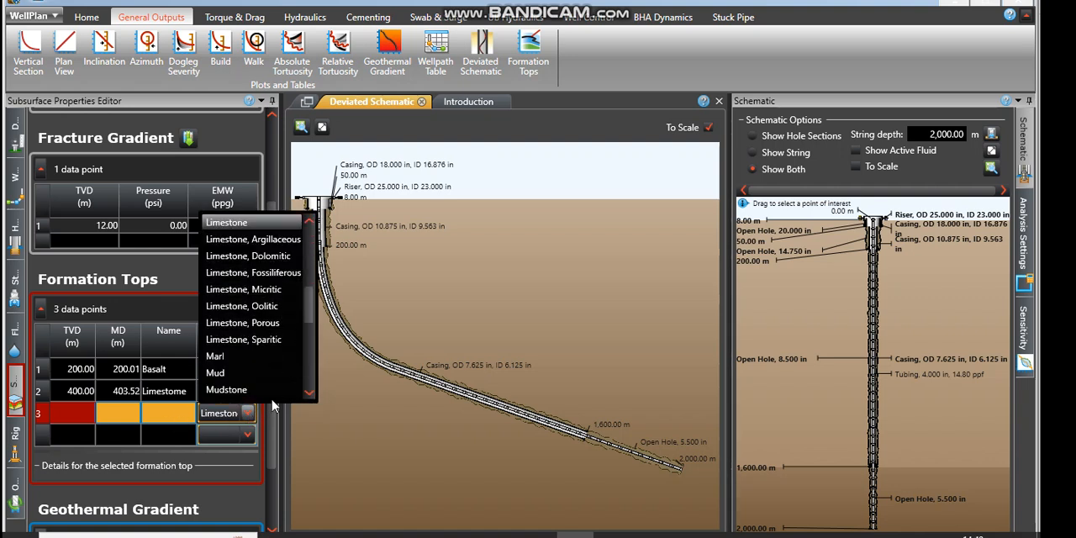
left_click(310, 393)
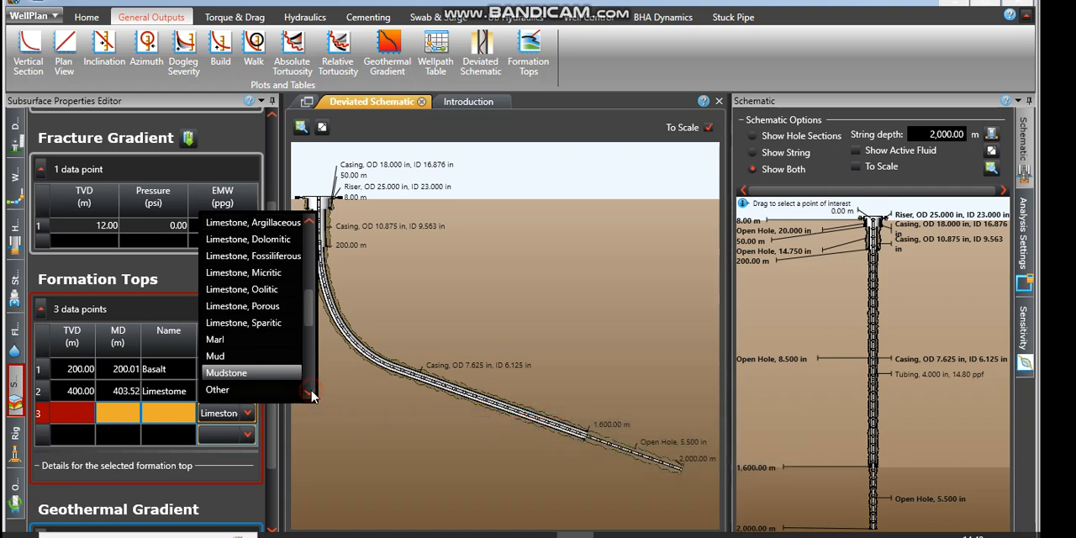
left_click(309, 392)
left_click(309, 393)
left_click(309, 393)
left_click(309, 392)
left_click(309, 393)
left_click(309, 392)
left_click(309, 392)
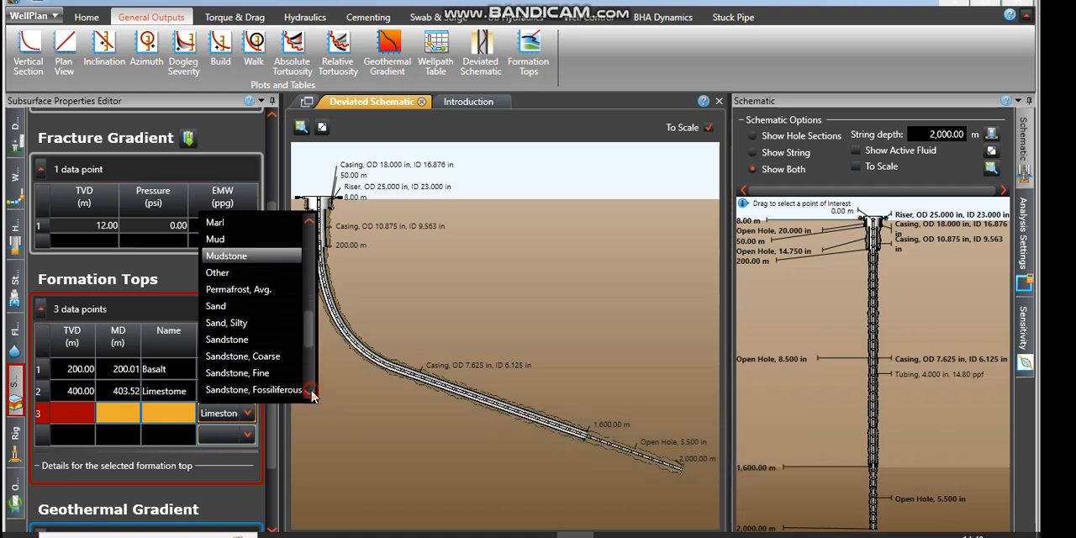
left_click(310, 393)
left_click(309, 392)
left_click(310, 392)
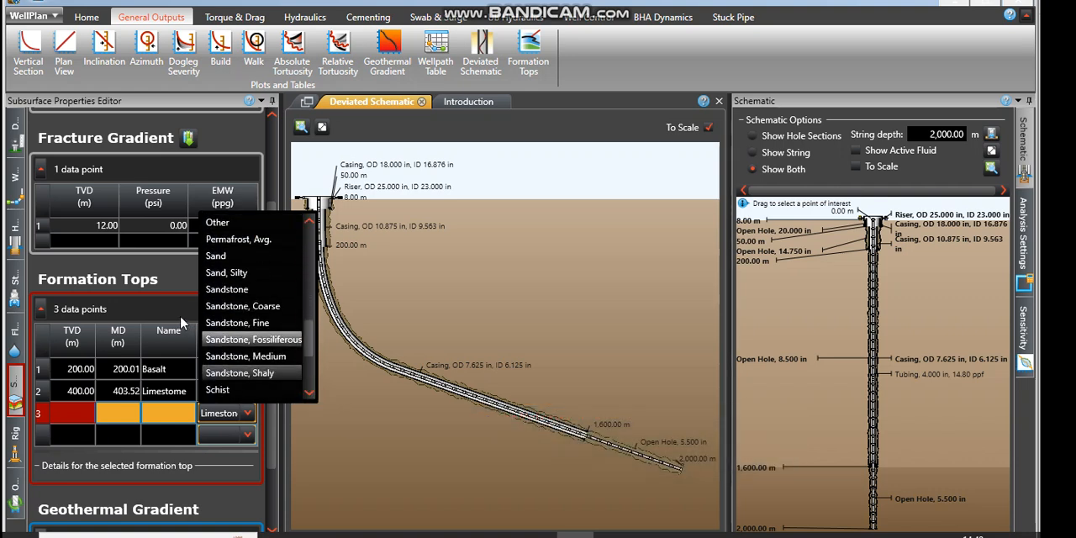
left_click(242, 350)
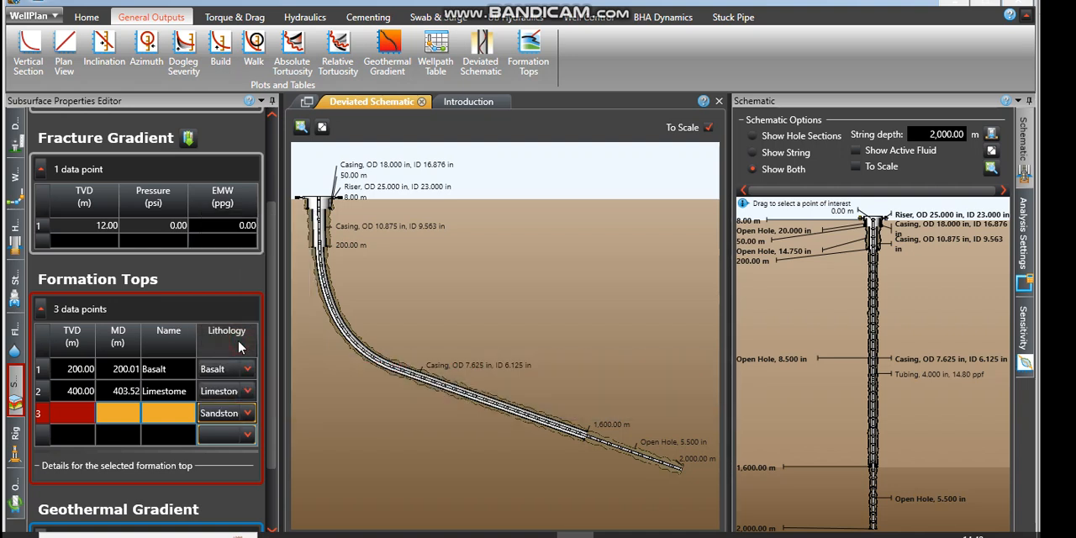
Step: Name the third formation top "Sandston f" and set its TVD to 600 m
left_click(170, 416)
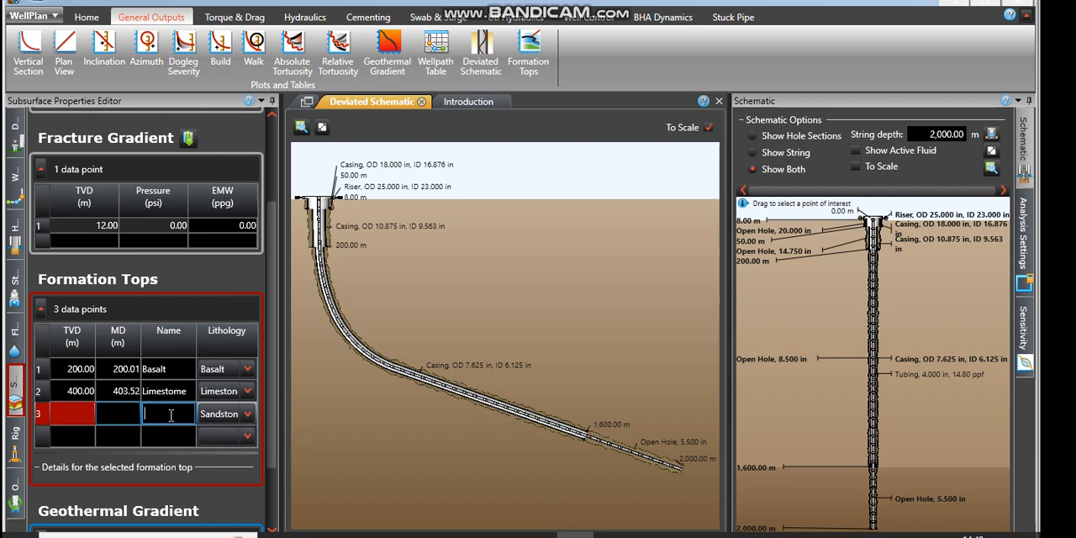
type("Sandston f")
left_click(88, 414)
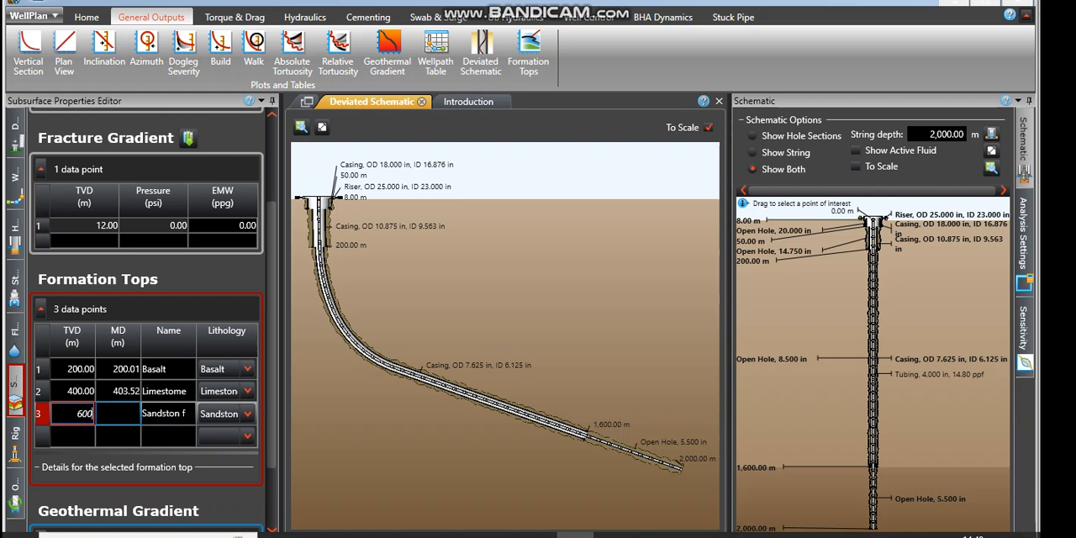
type("600")
left_click(124, 414)
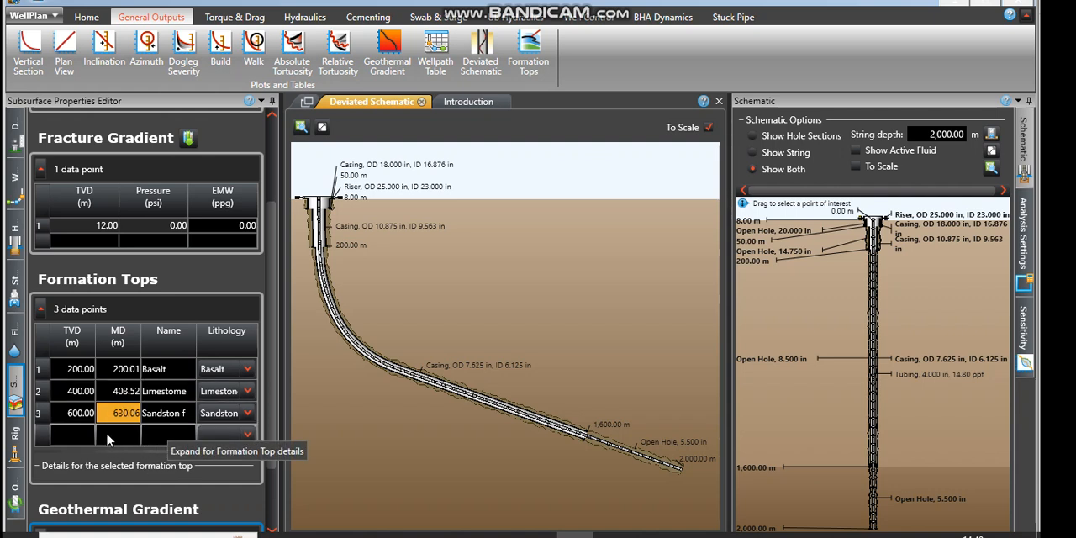
Step: Expand the geothermal gradient details and set the temperature to 80 °F for surface ambient and 120 °F at well TVD
left_click(274, 532)
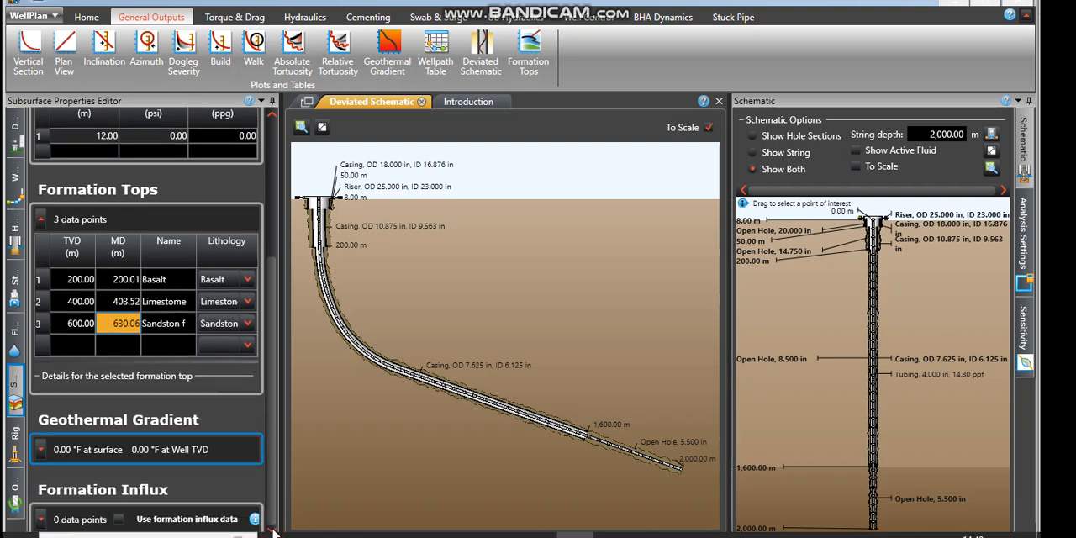
left_click(41, 449)
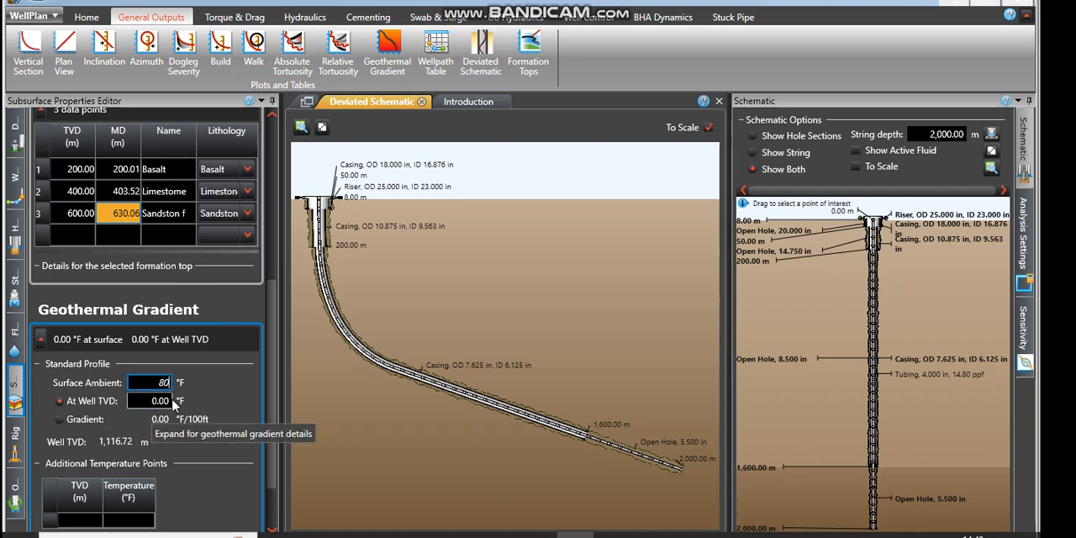
left_click(160, 401)
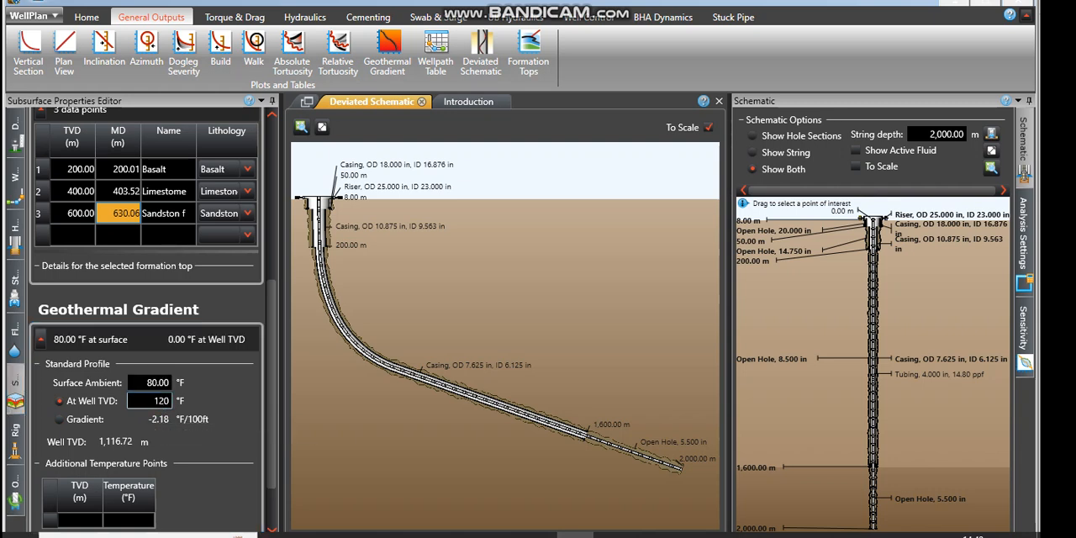
Step: Expand the formation influx data table and enable the use of formation influx data
left_click(273, 530)
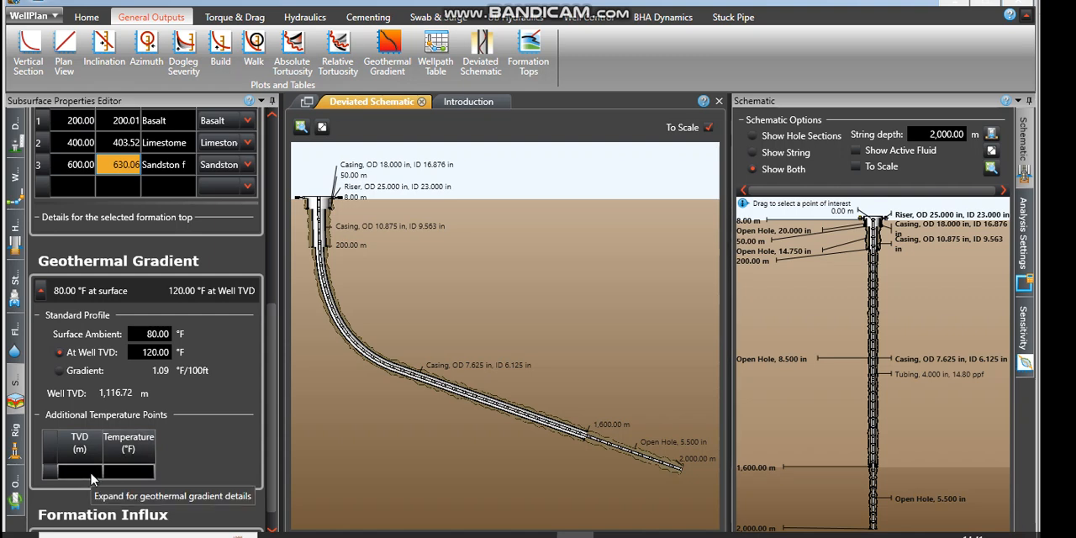
left_click(273, 531)
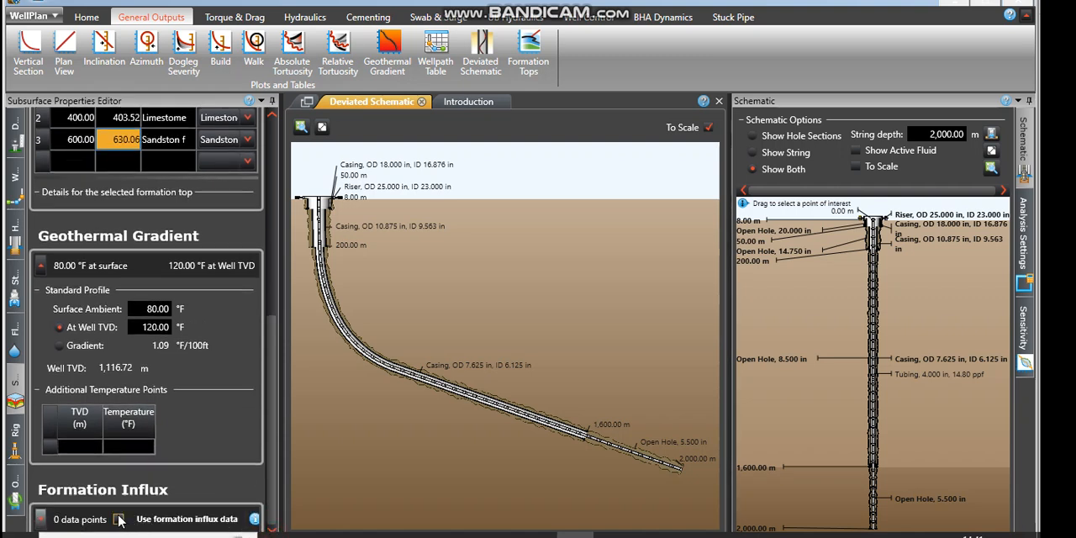
left_click(42, 521)
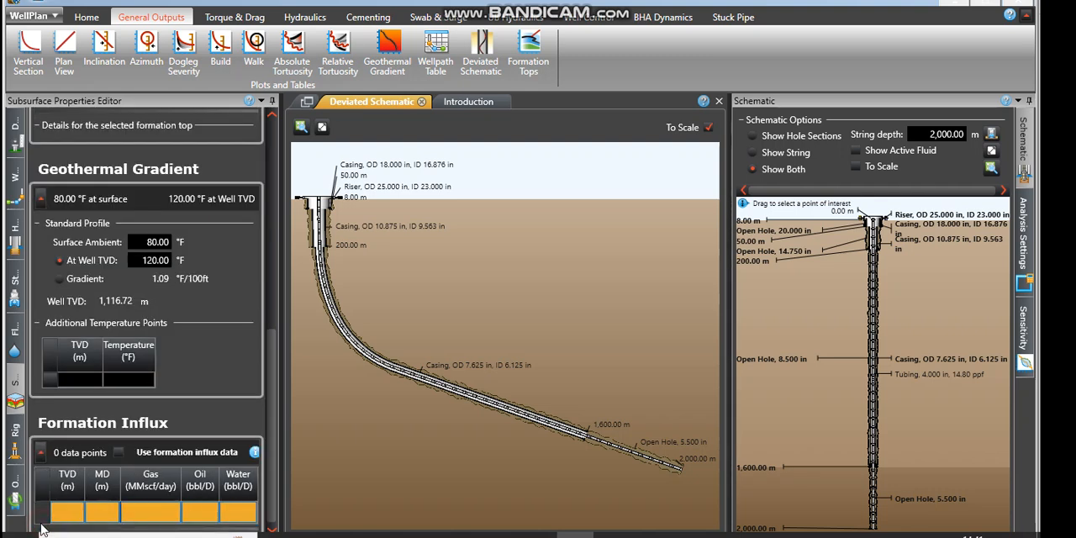
left_click(121, 454)
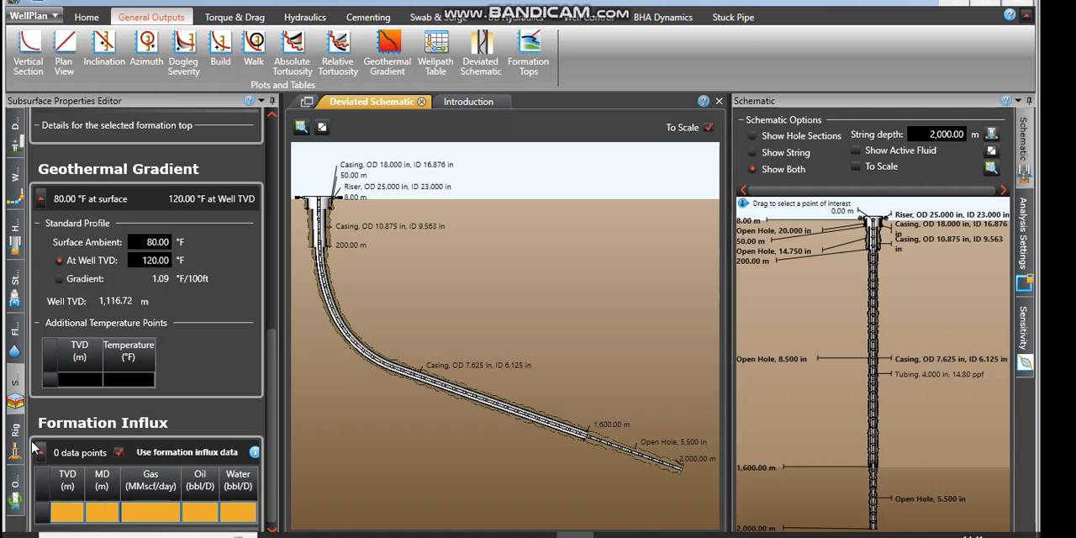